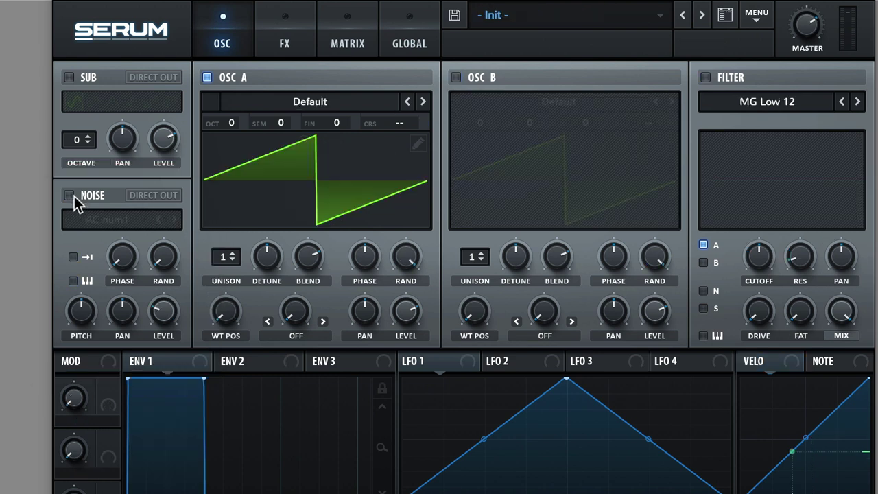
Make the Init patch play only noise and load the FP_Inharms Inharmx 4 noise sample
click(68, 195)
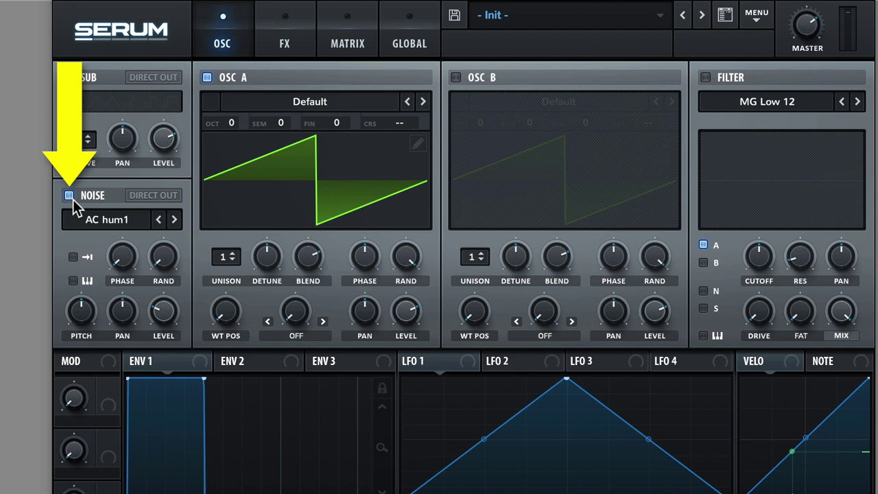
click(207, 78)
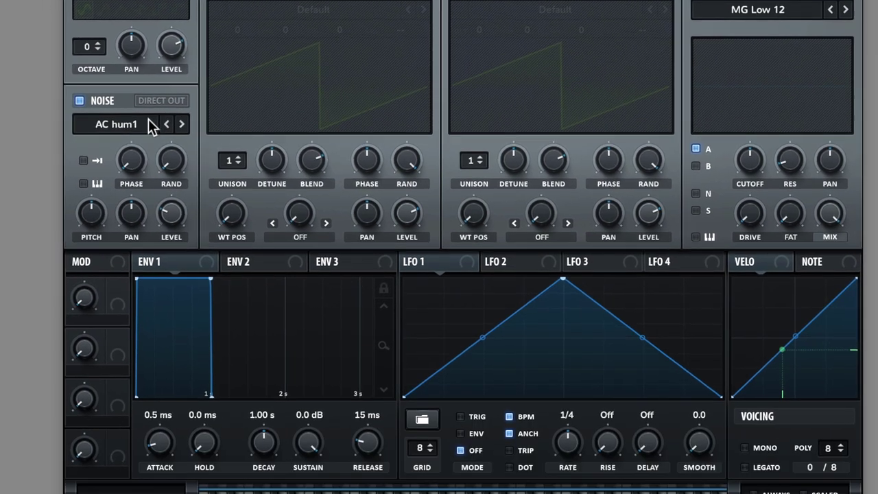
click(141, 219)
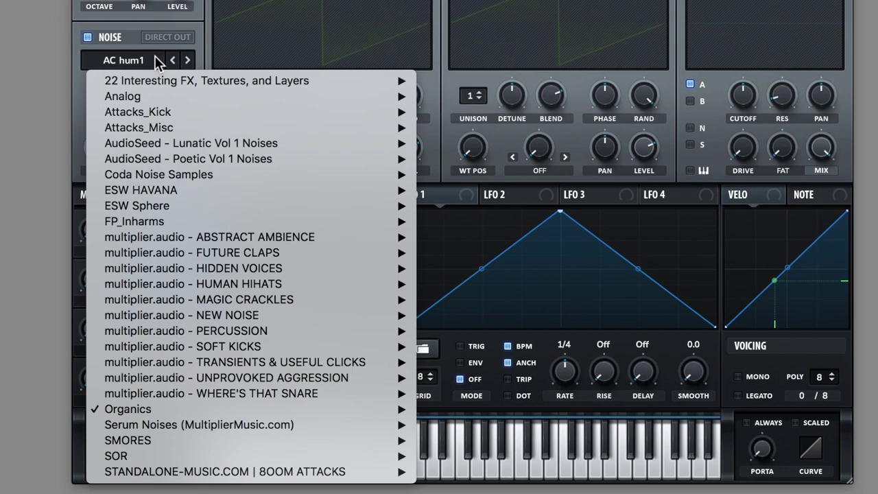
mouse_move(155, 222)
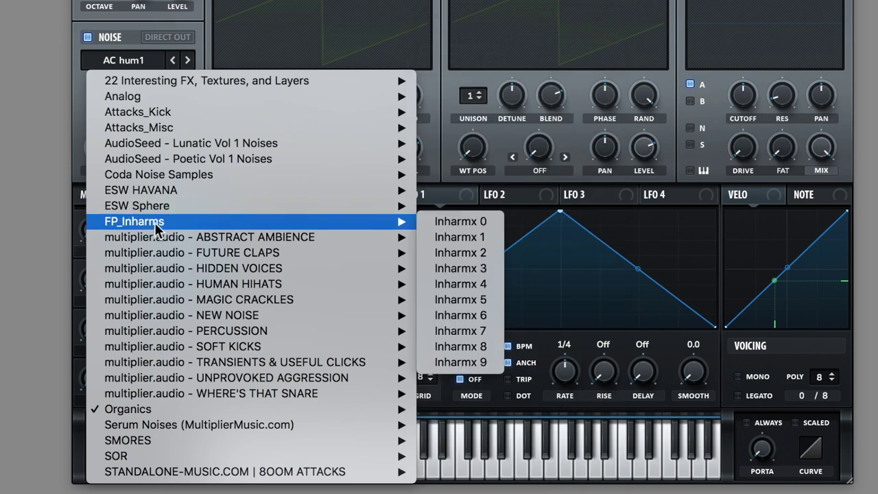
mouse_move(157, 253)
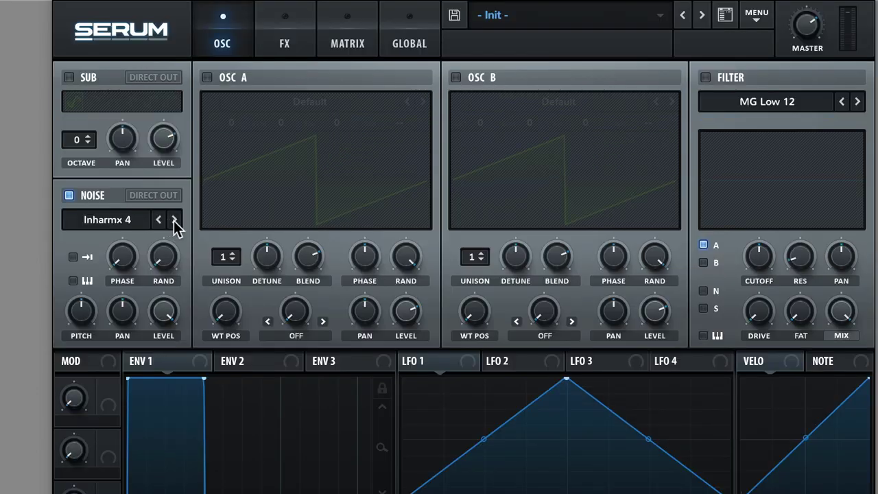
Audition the next five noise samples, then bring up the ABSTRACT AMBIENCE sample folder
click(174, 220)
click(173, 220)
click(174, 220)
click(174, 220)
click(173, 220)
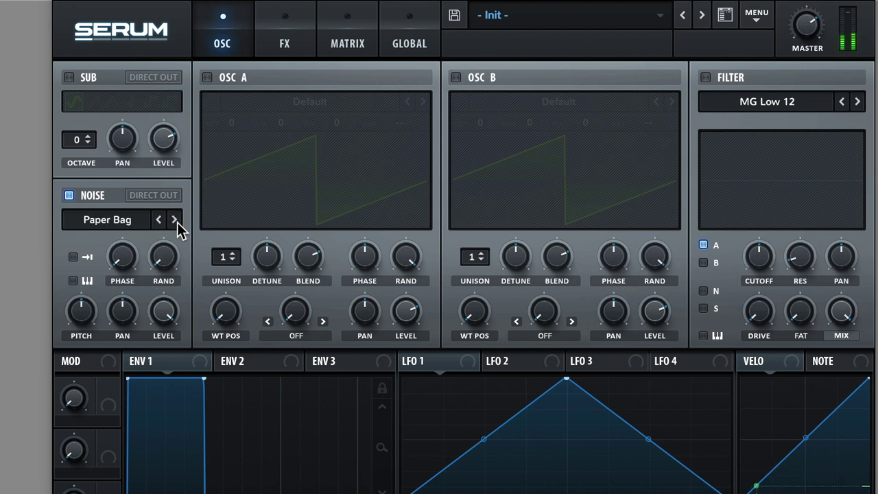
click(107, 219)
mouse_move(140, 402)
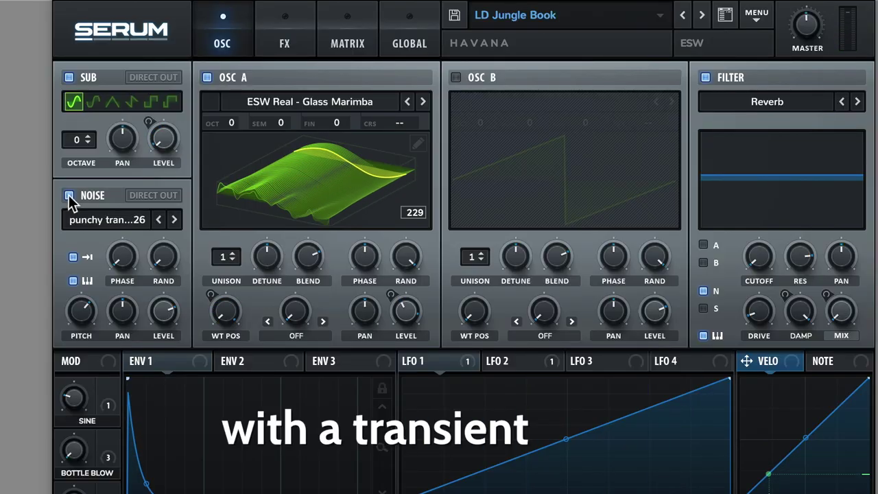
Toggle the noise transient off and on for LD Jungle Book, BASS_InterestingAttack and BASS_Spritely
click(69, 195)
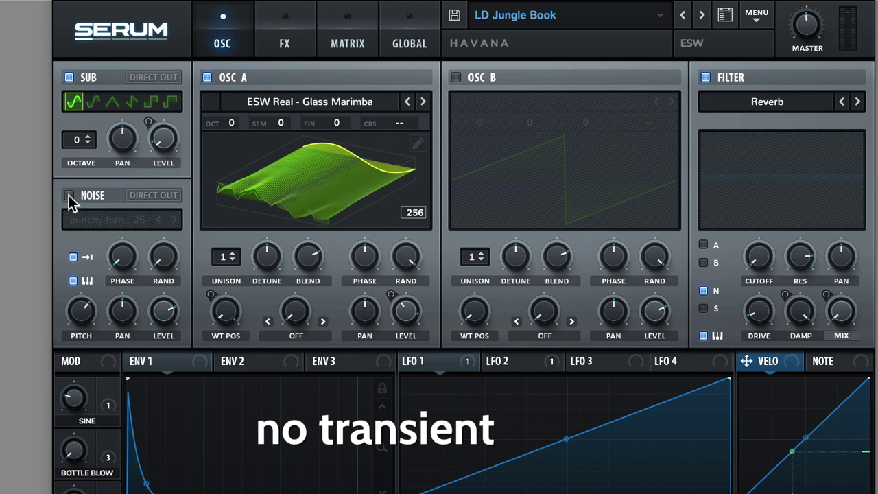
click(69, 195)
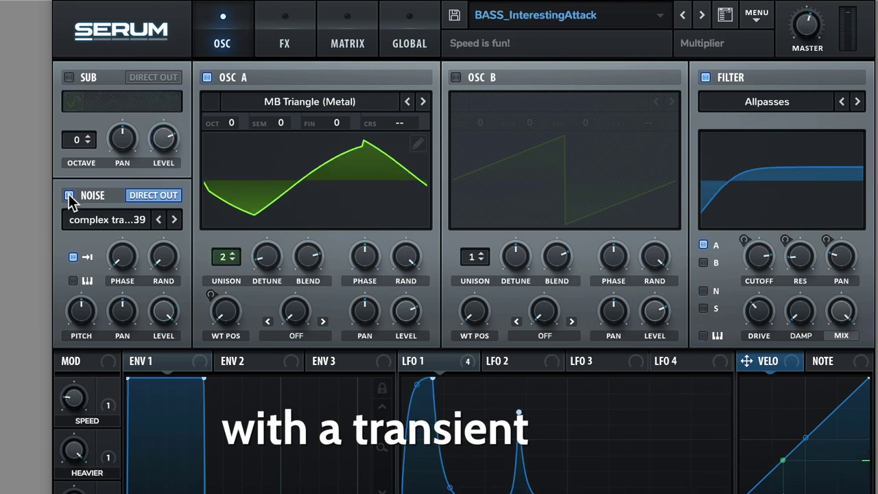
click(69, 194)
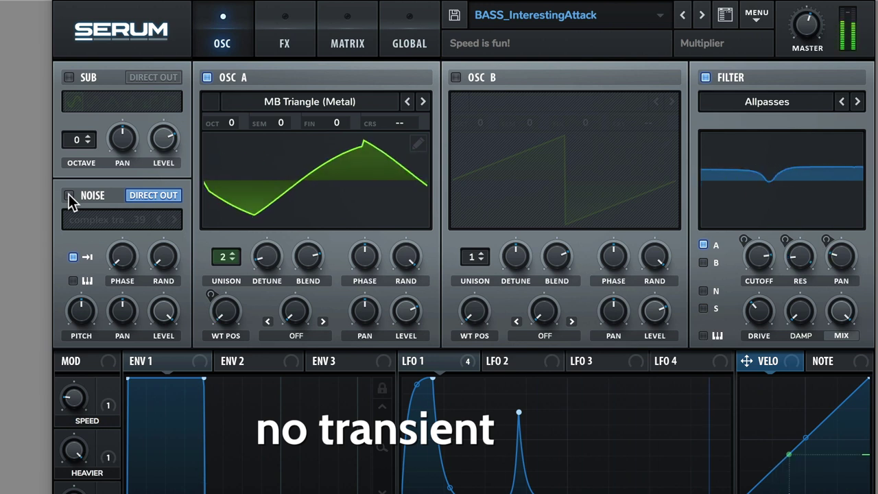
click(69, 195)
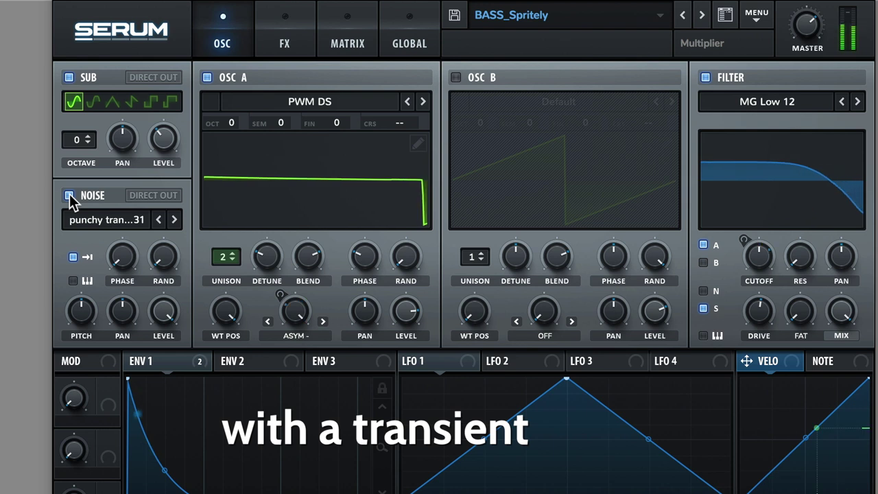
click(70, 195)
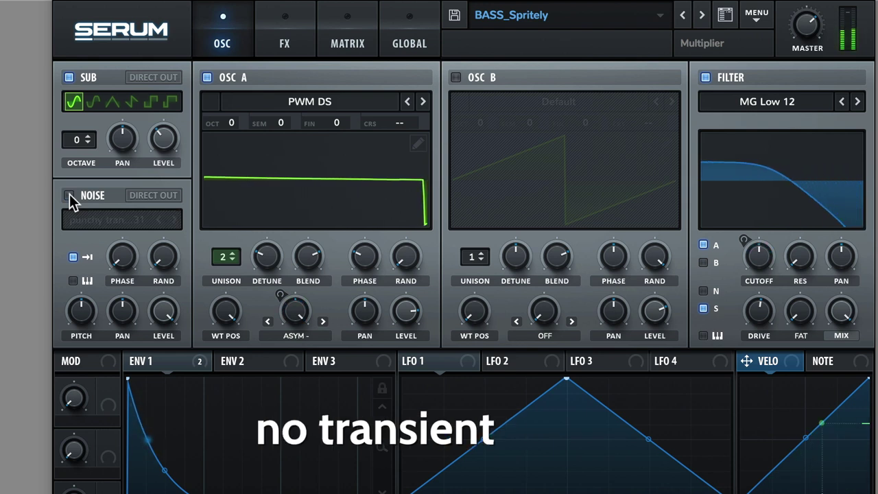
click(69, 195)
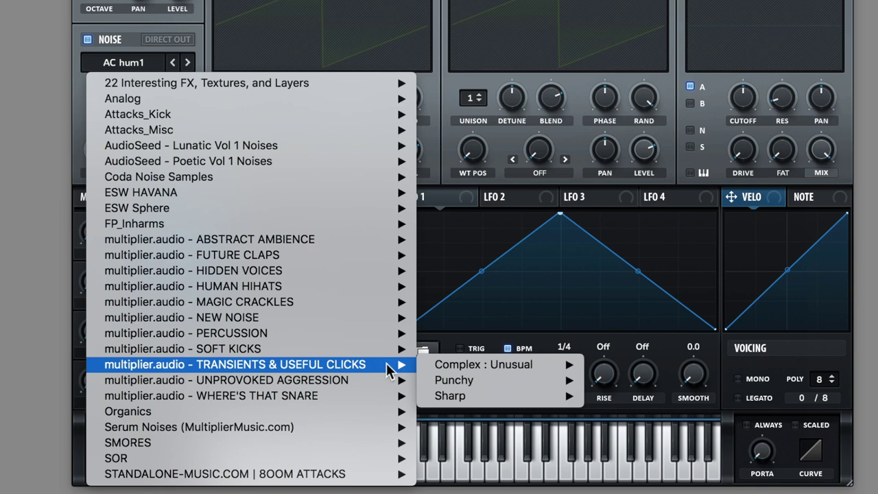
Browse the TRANSIENTS & USEFUL CLICKS noise folders and load ELECTRIC - Beautiful Rhodes
mouse_move(449, 367)
scroll(596, 370, down, 12)
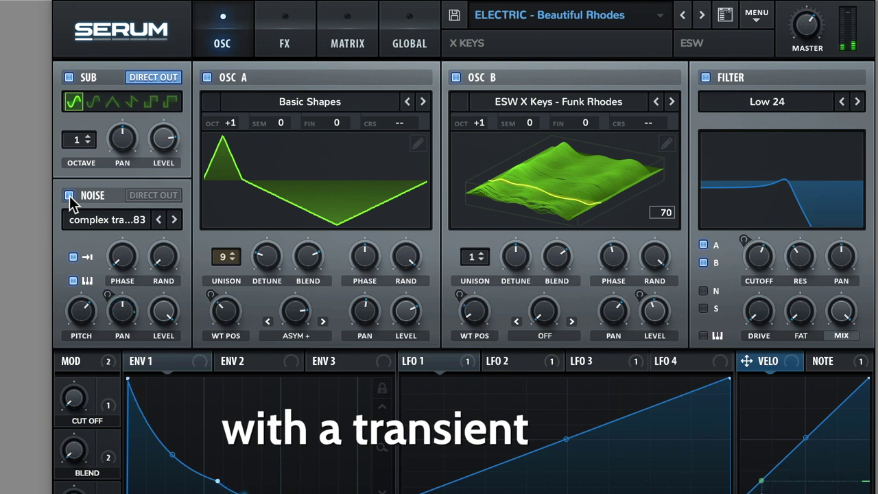
A/B the noise layer on Beautiful Rhodes and LEAD_CleanElectroHouse, leaving LEAD_LetsGoOnAnAdventure's off
click(69, 196)
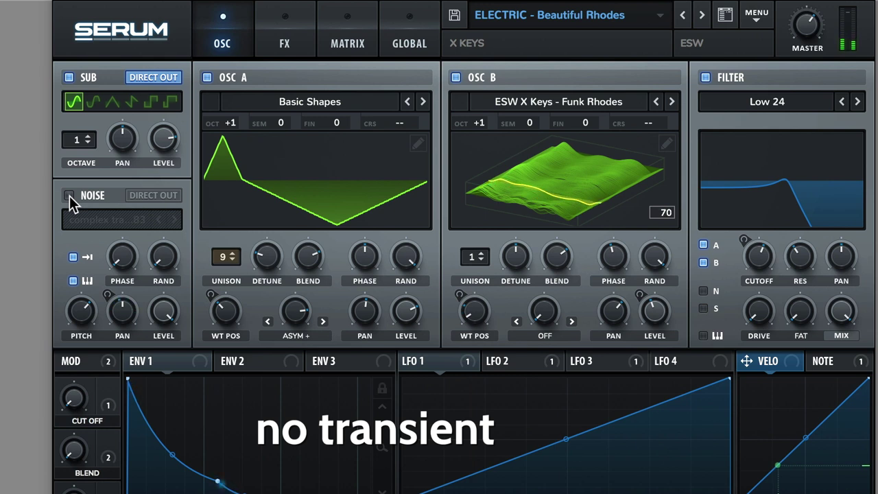
click(69, 195)
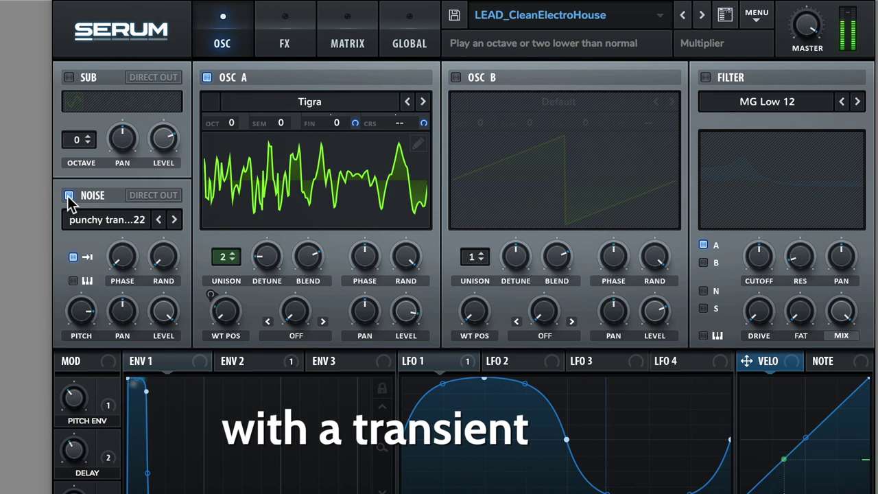
click(68, 196)
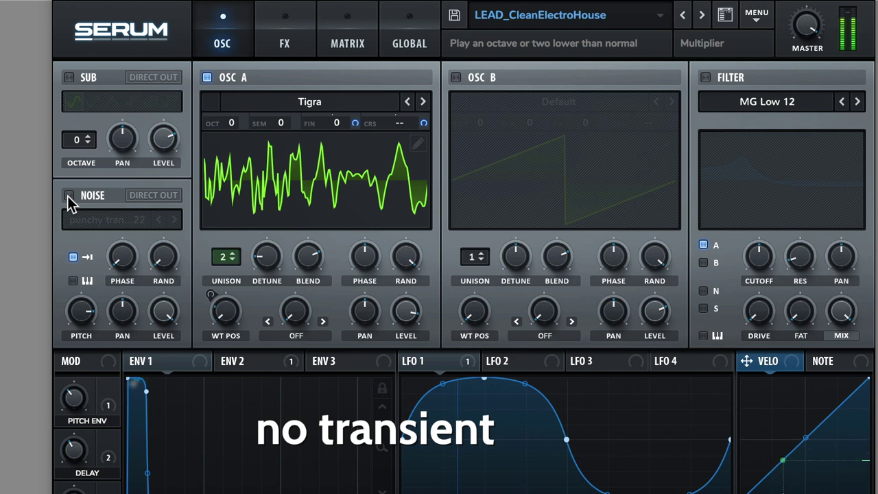
click(68, 195)
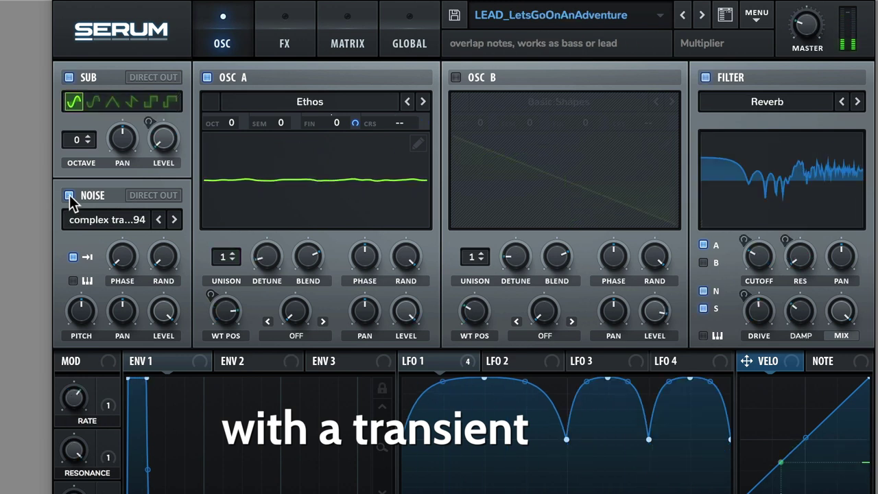
click(70, 196)
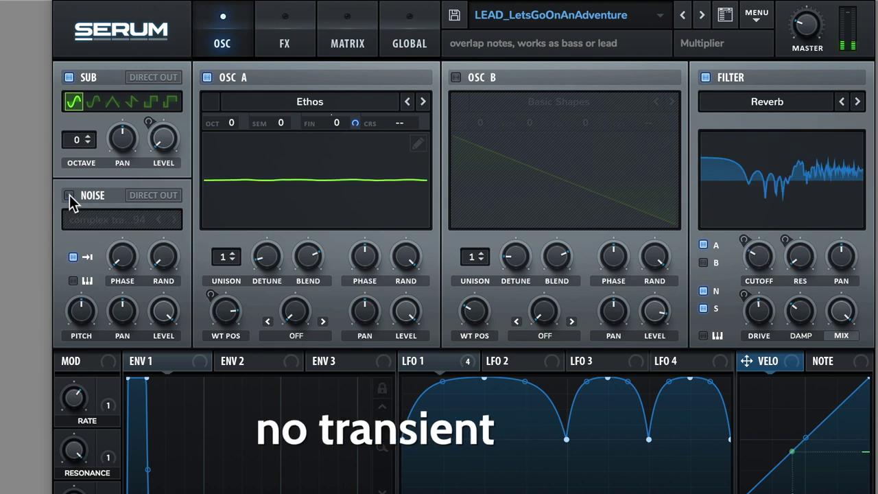
A/B the noise layer on LetsGoOnAnAdventure, Koto Strings and BASS_TalkyFormantFun, leaving it on
click(69, 195)
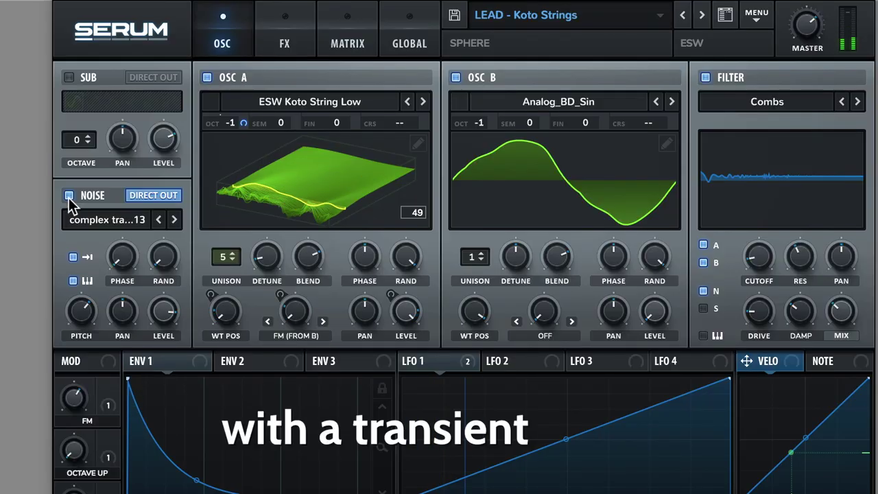
click(68, 196)
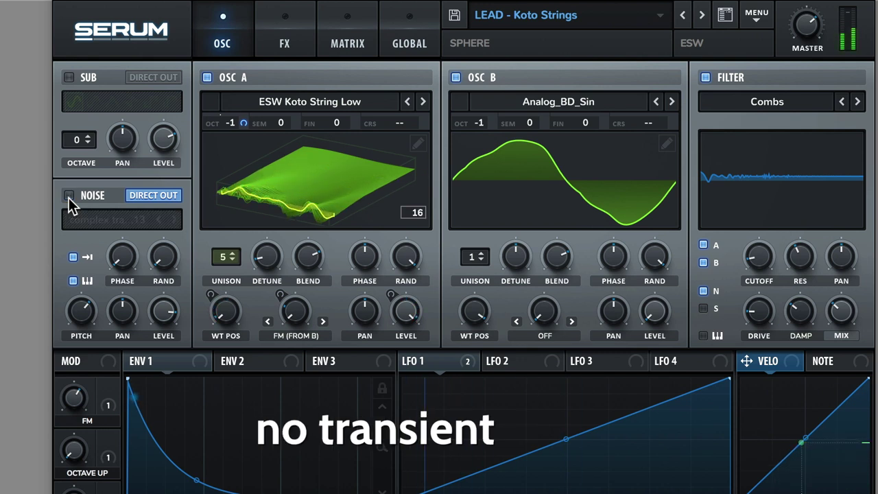
click(68, 195)
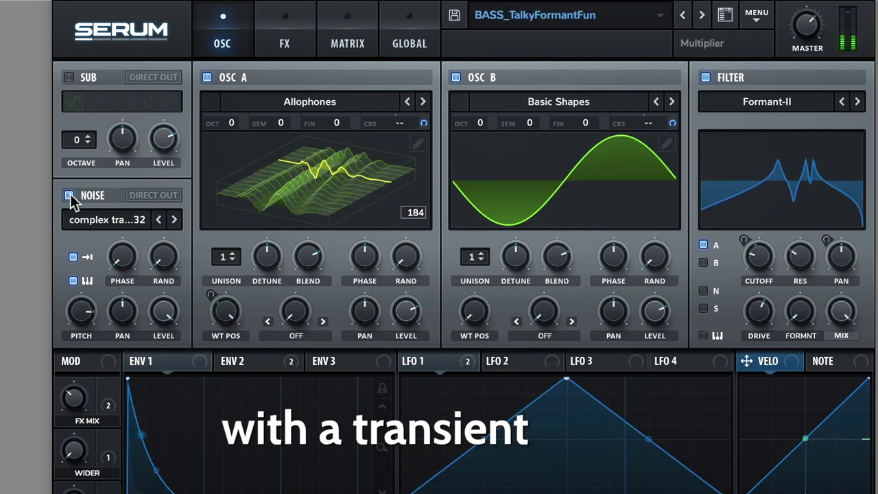
click(70, 195)
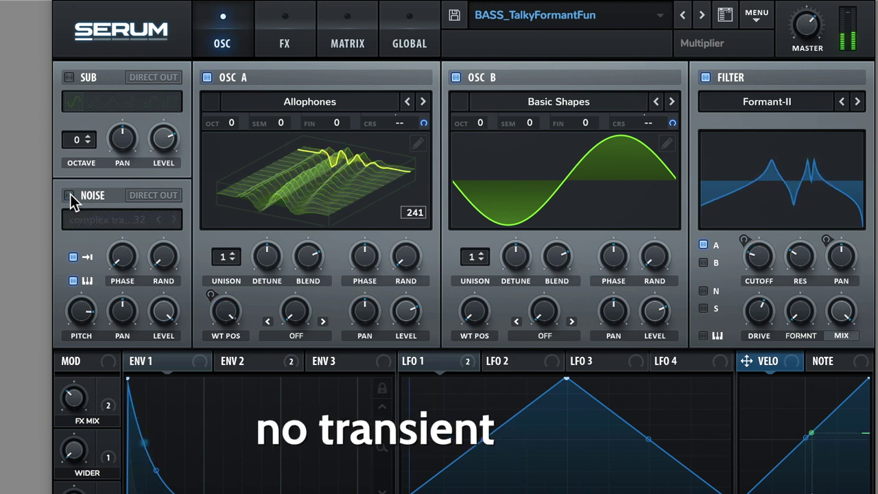
click(69, 196)
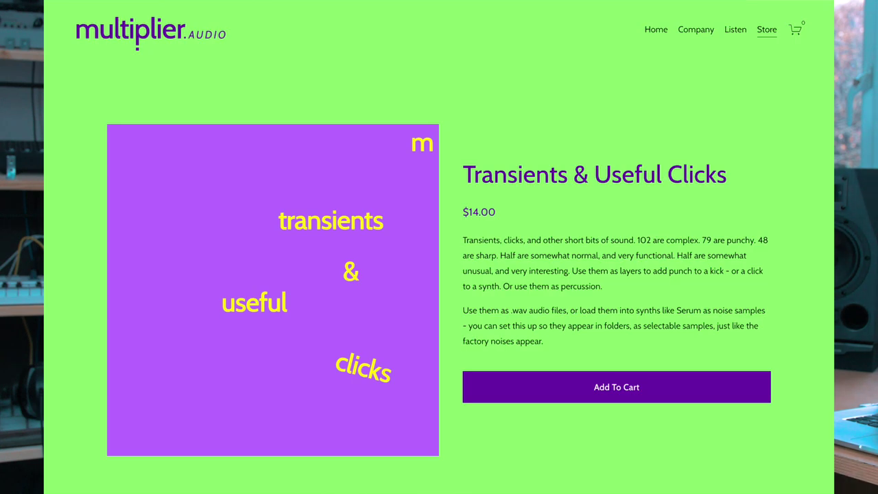
Scroll the Transients & Useful Clicks store page down to its sample preview players
scroll(438, 275, down, 2)
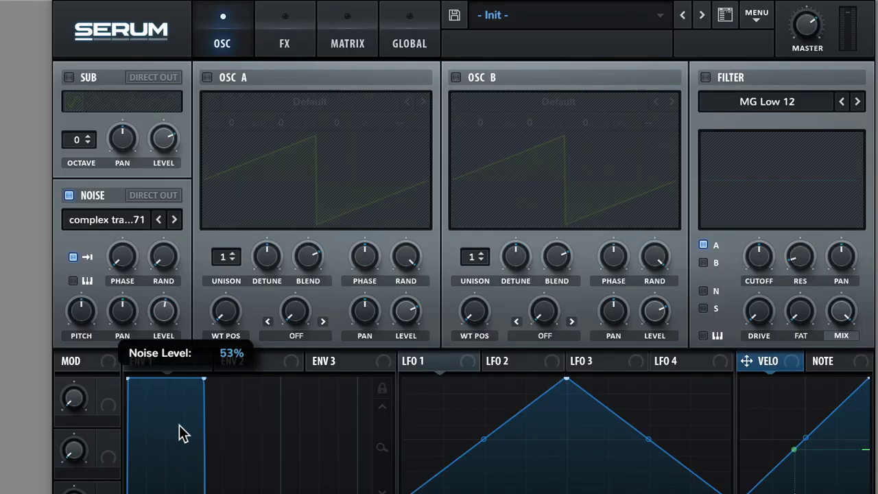
Turn the noise oscillator's level knob up to 100%
drag(183, 434, 184, 458)
drag(183, 405, 197, 323)
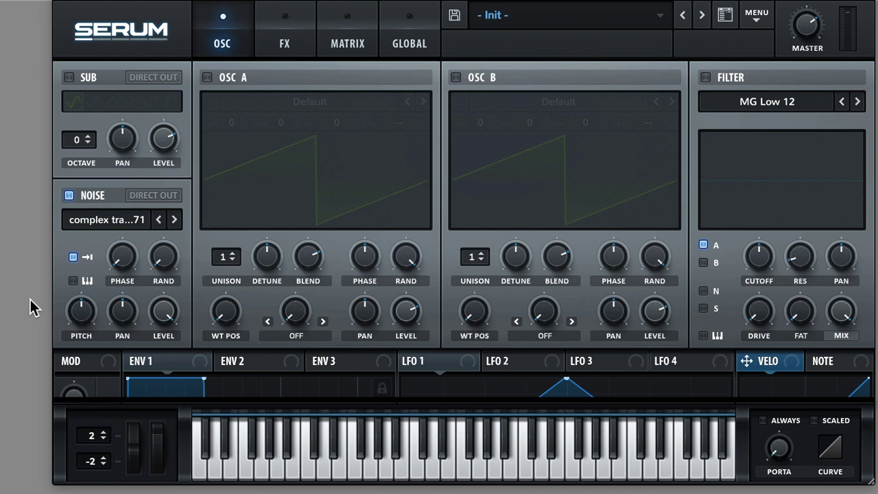
click(74, 281)
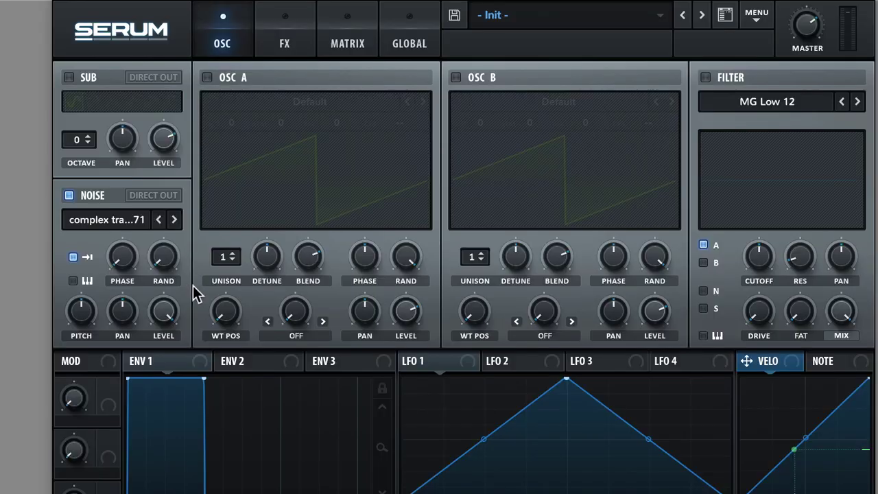
Adjust the noise start phase and phase randomness, then pan the noise sample 42% right
drag(128, 261, 115, 227)
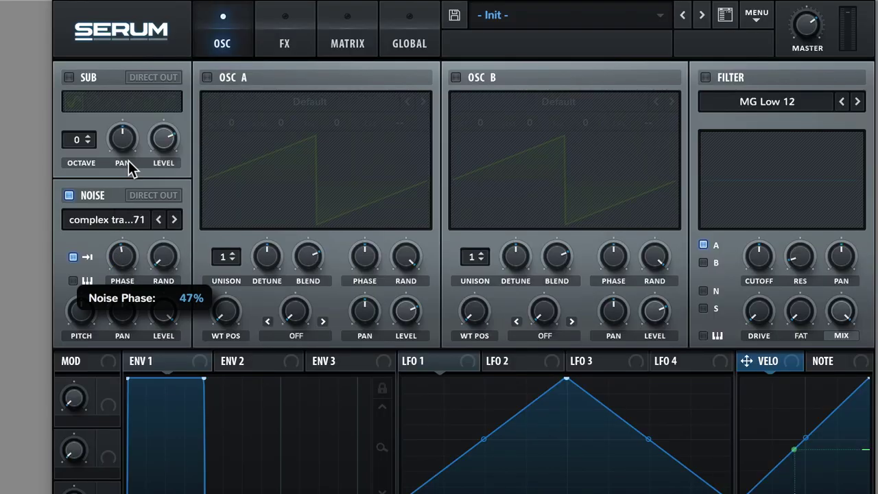
drag(135, 150, 137, 218)
mouse_move(164, 260)
drag(153, 171, 174, 131)
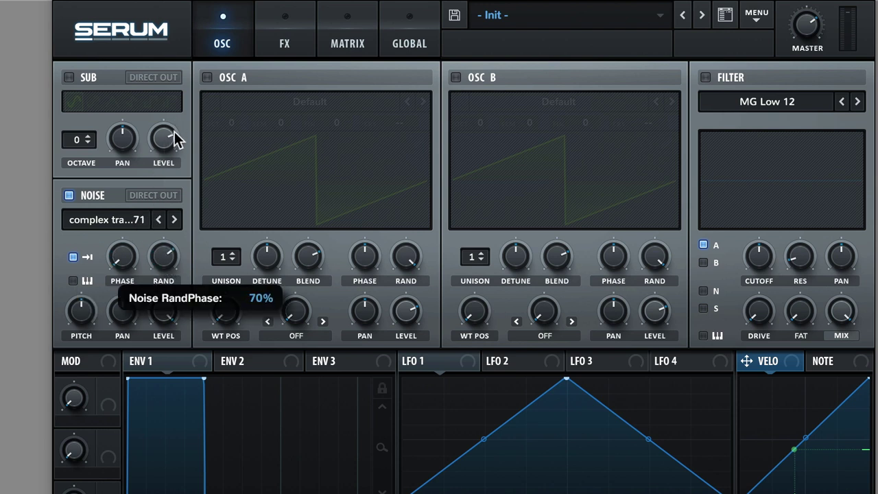
drag(173, 184, 177, 241)
drag(184, 304, 184, 301)
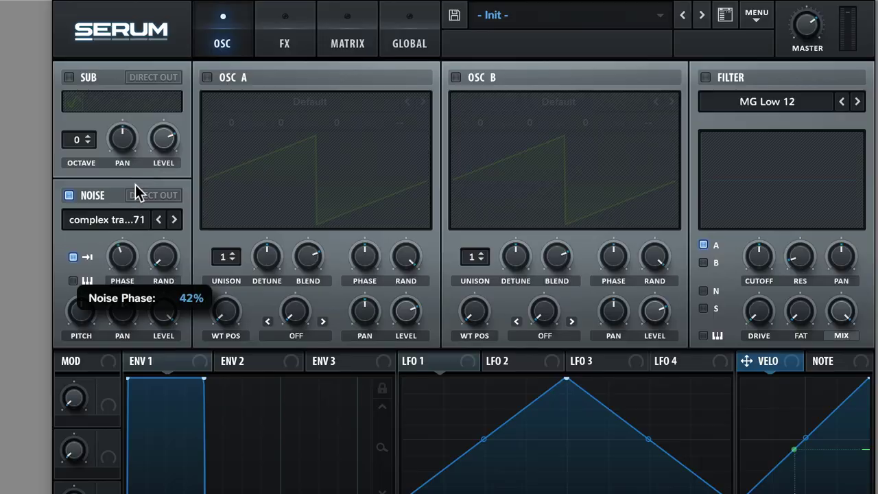
drag(135, 184, 175, 130)
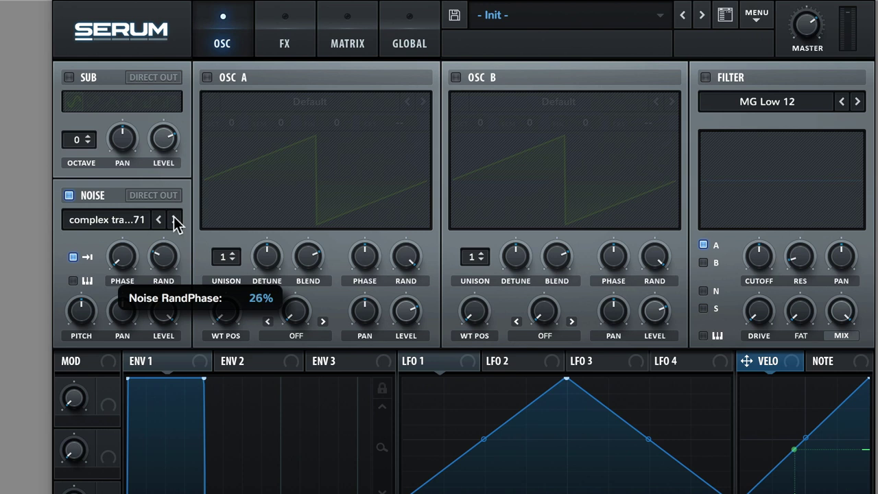
drag(122, 310, 190, 456)
drag(186, 407, 192, 325)
Enable Noise Direct Out, switch off oscillator A, and view the Delay and Reverb effects
drag(189, 391, 187, 309)
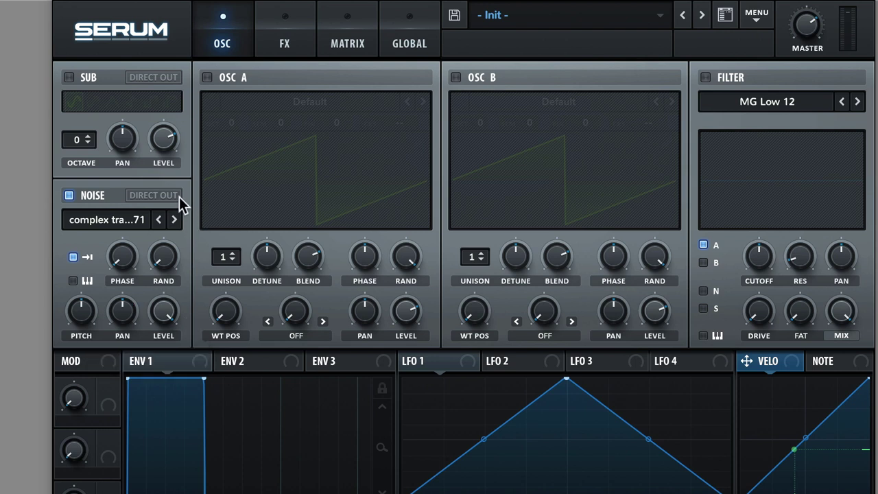
click(178, 195)
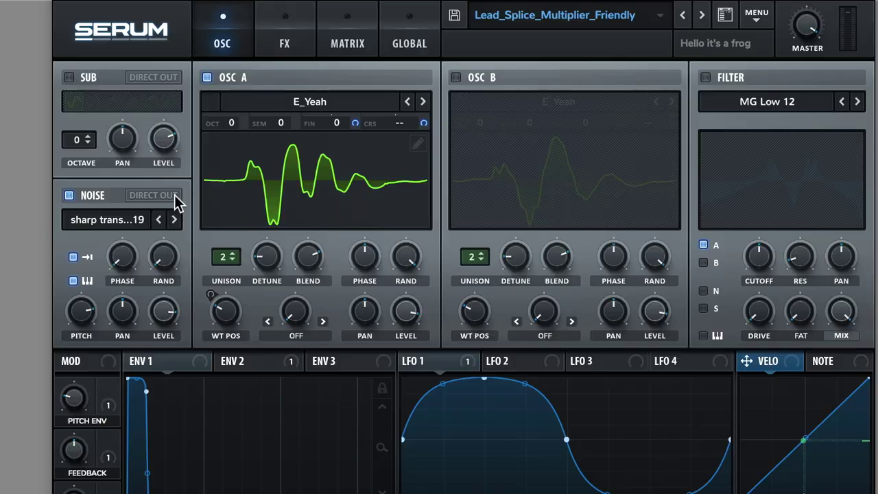
click(208, 77)
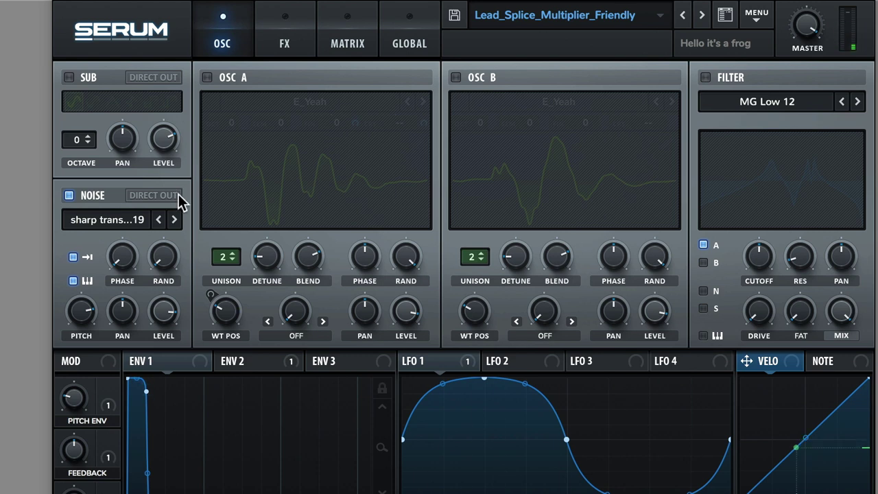
click(281, 43)
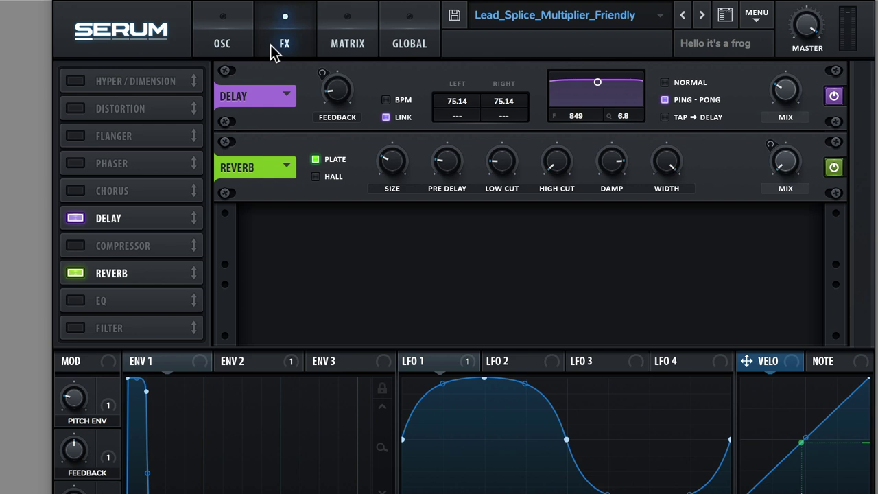
Go back to the oscillator page of Lead_Splice_Multiplier_Friendly
click(221, 43)
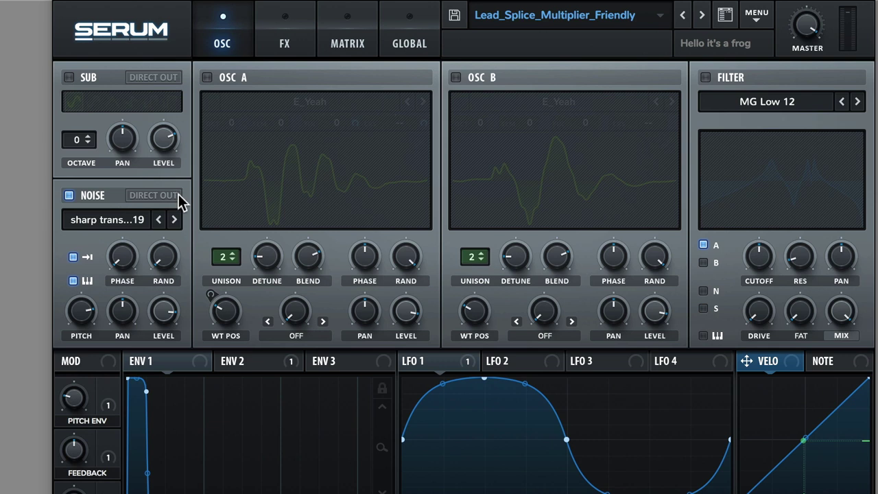
Toggle Noise Direct Out on and off repeatedly to hear the noise with and without effects
click(154, 195)
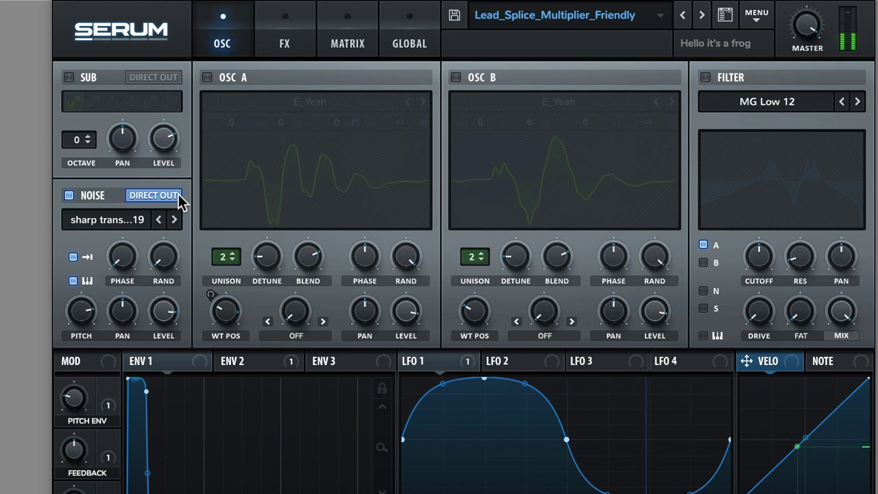
click(179, 196)
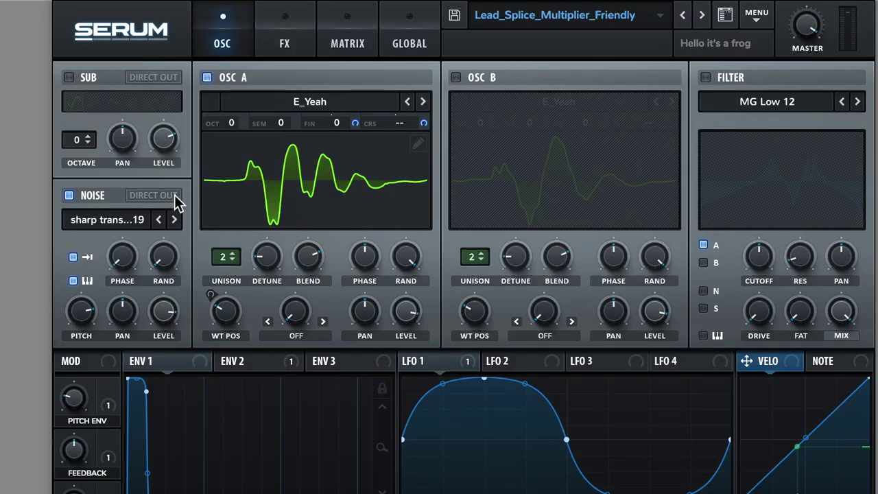
click(174, 194)
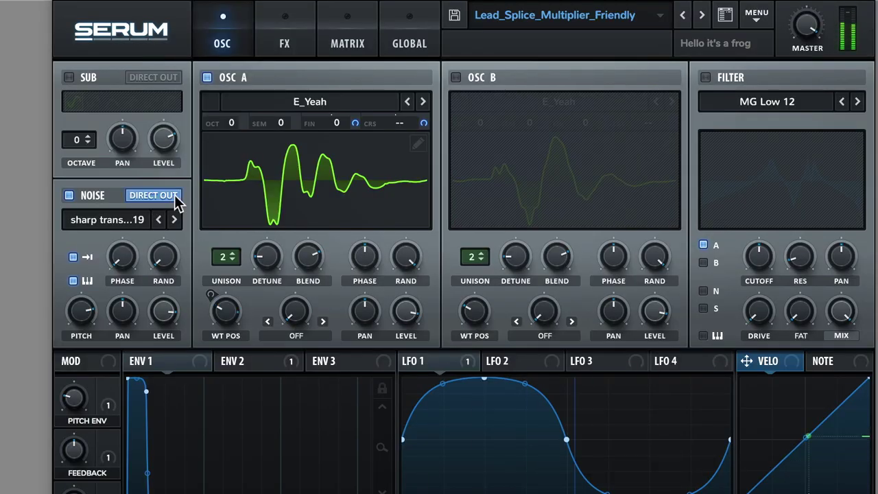
click(175, 194)
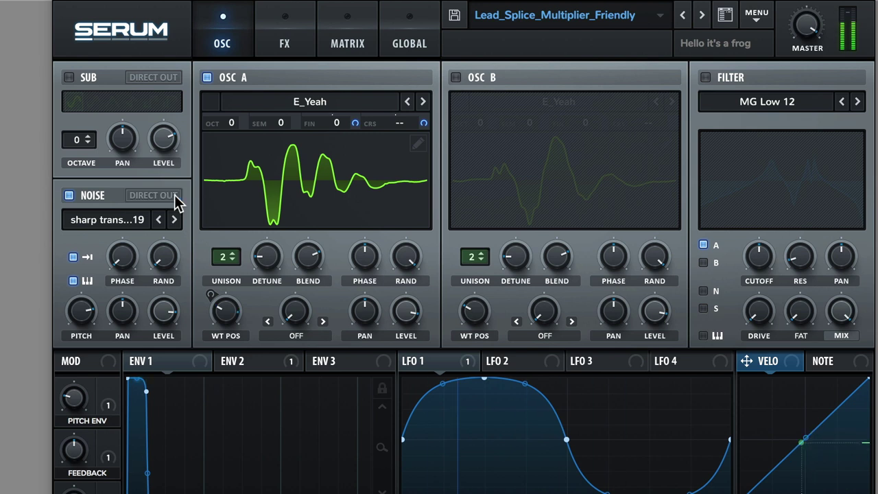
click(174, 194)
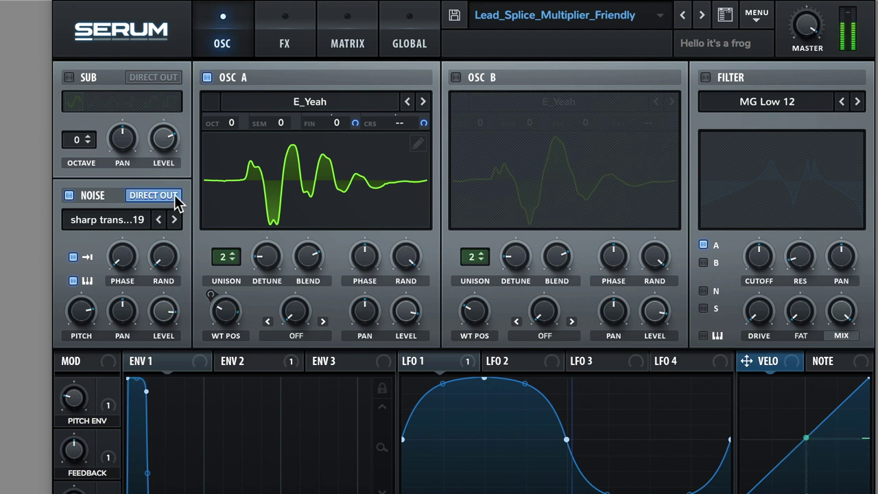
click(174, 195)
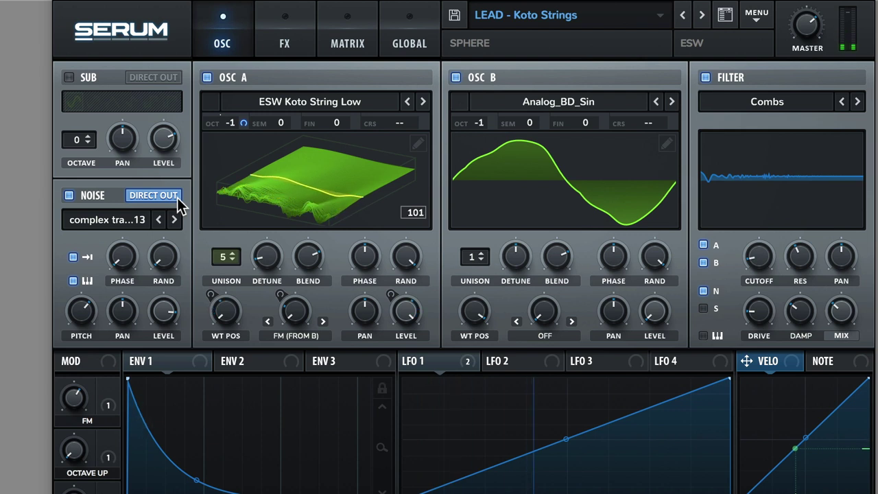
Turn off Noise Direct Out and step to the next sharp transient noise sample
click(177, 197)
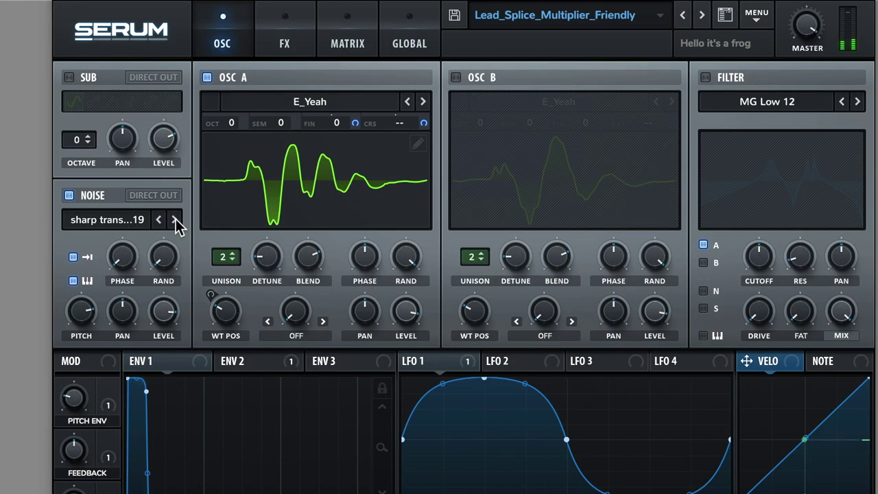
click(176, 220)
Step through three more sharp transient samples, then load complex transient 071 as the noise source
click(175, 220)
click(176, 221)
click(175, 220)
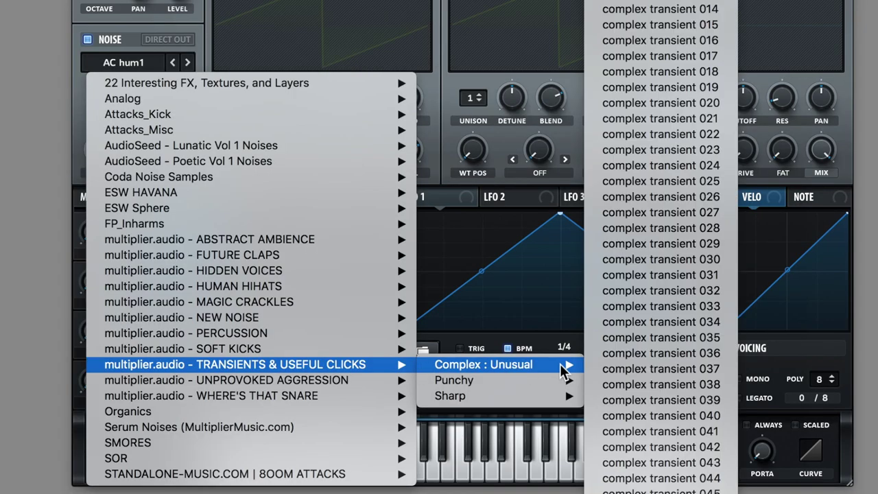
scroll(596, 363, down, 10)
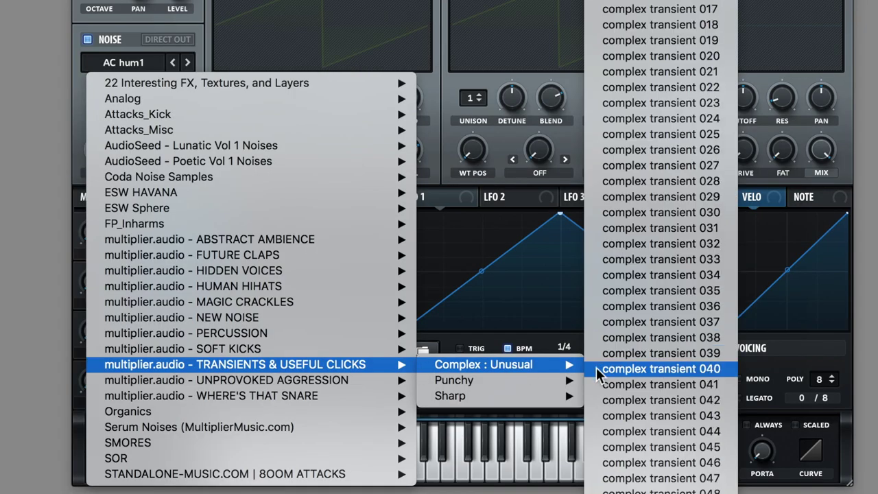
click(598, 322)
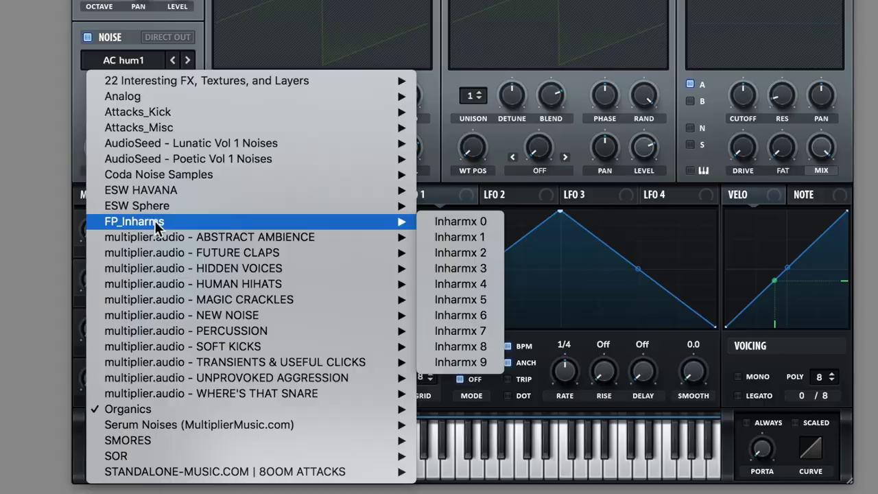
mouse_move(155, 235)
mouse_move(157, 254)
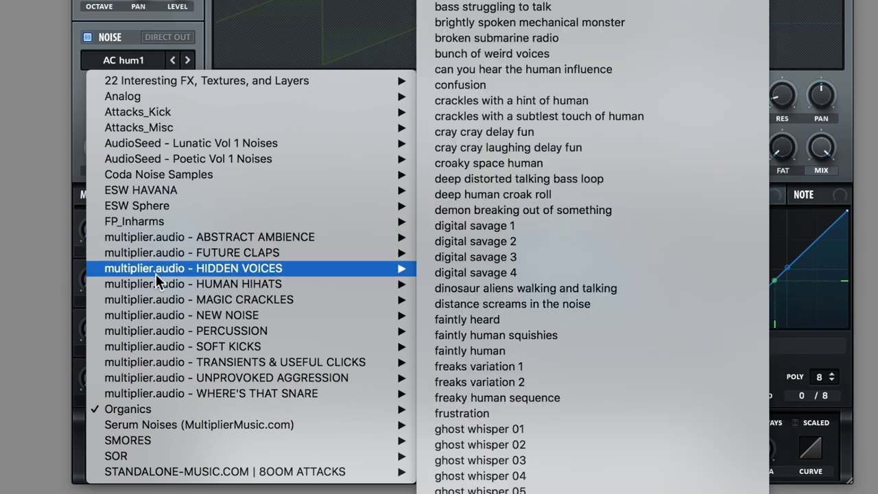
mouse_move(157, 284)
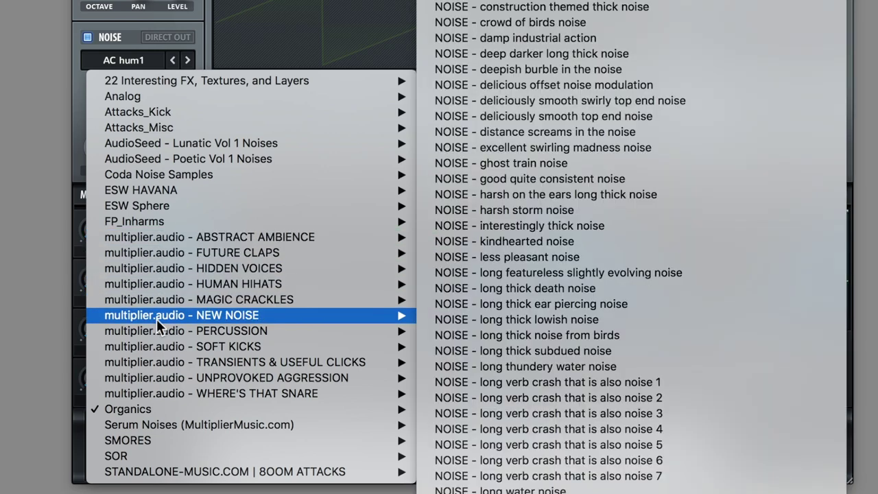
mouse_move(157, 328)
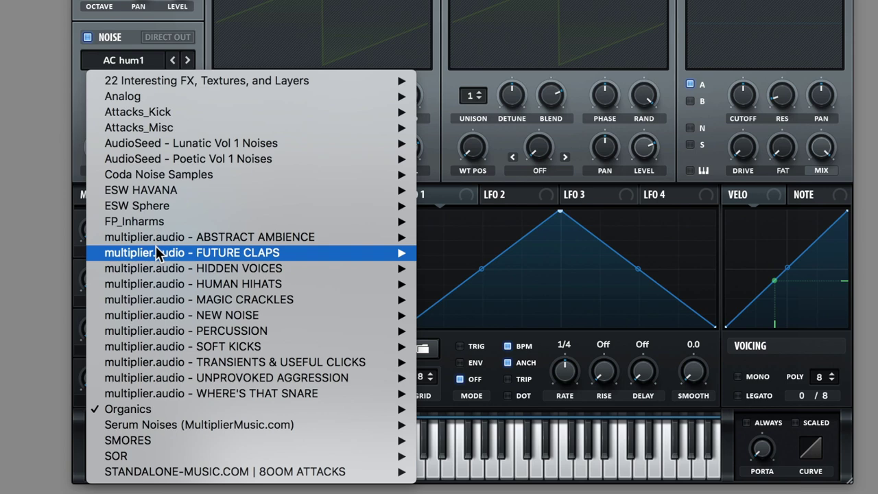
mouse_move(157, 268)
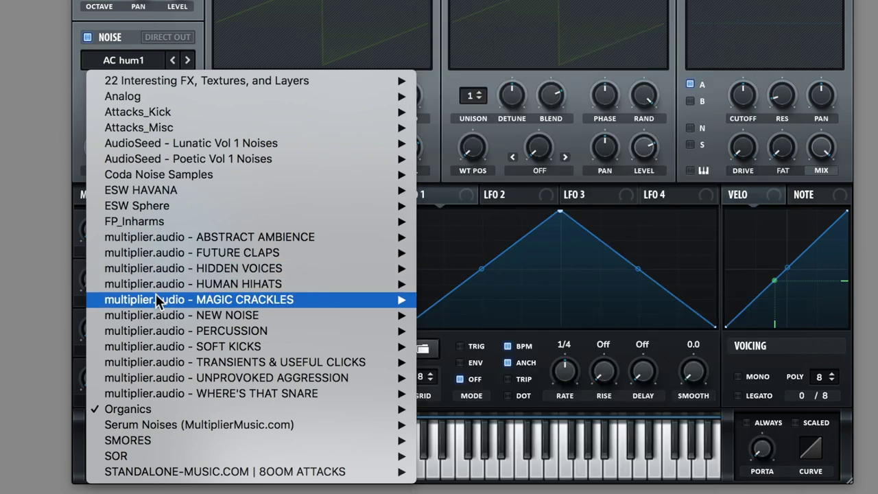
mouse_move(156, 304)
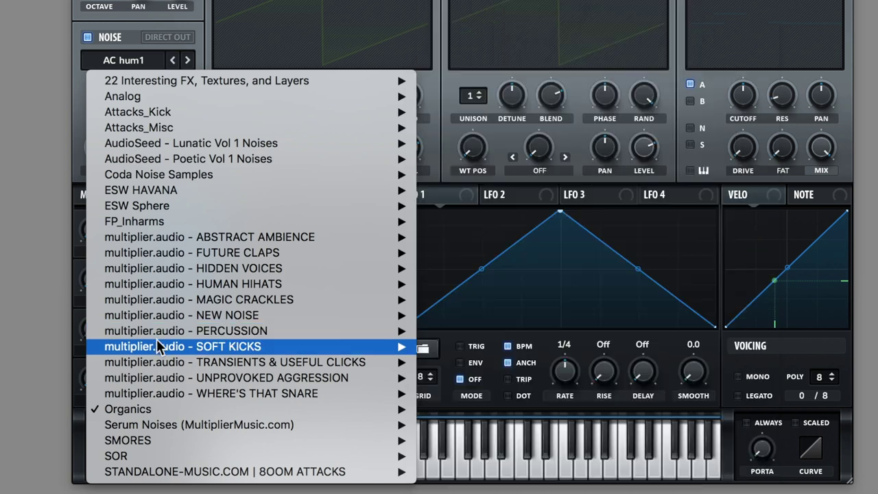
mouse_move(156, 376)
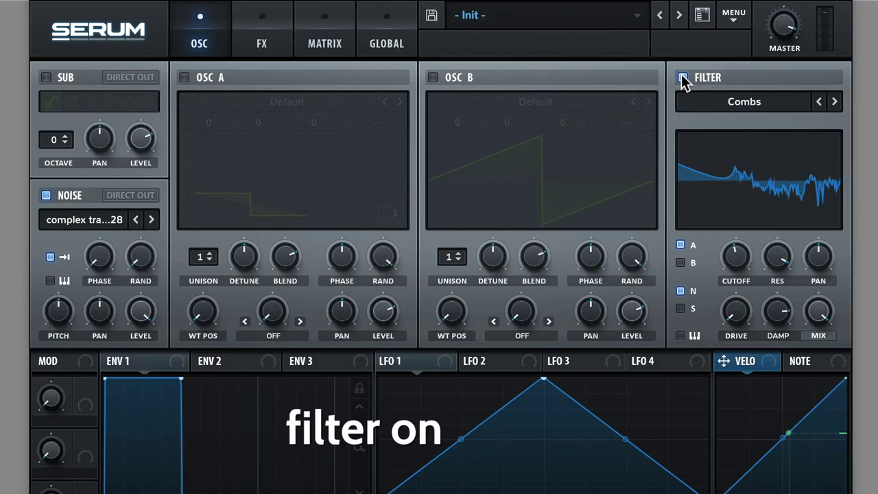
A/B the filter on Combs, Allpasses, Cmb + and Reverb types, then disconnect the noise from it
click(683, 77)
click(682, 76)
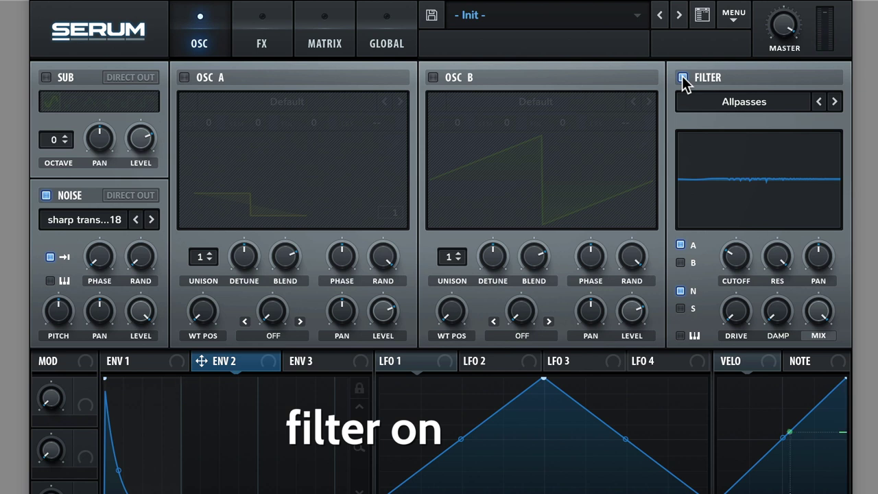
click(683, 77)
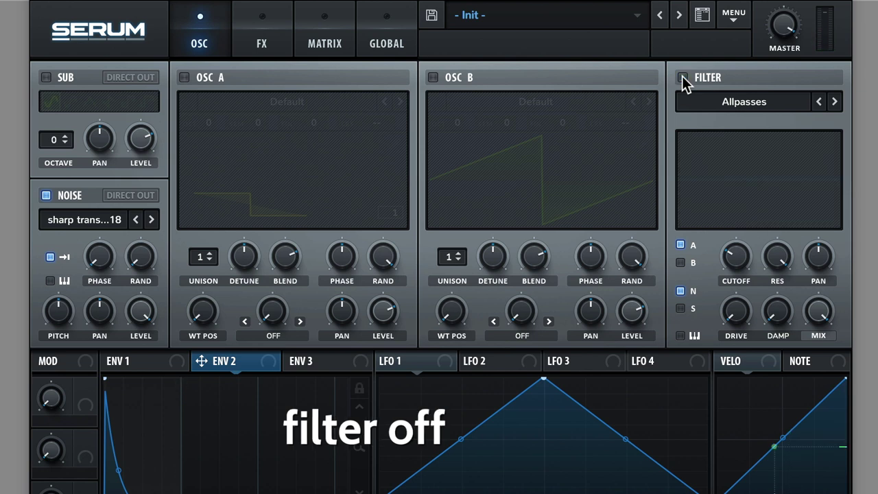
click(682, 77)
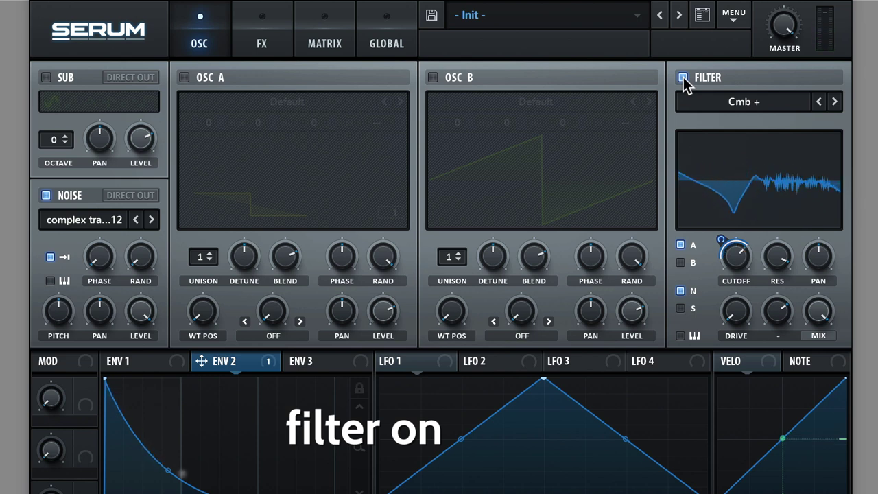
click(682, 77)
click(682, 77)
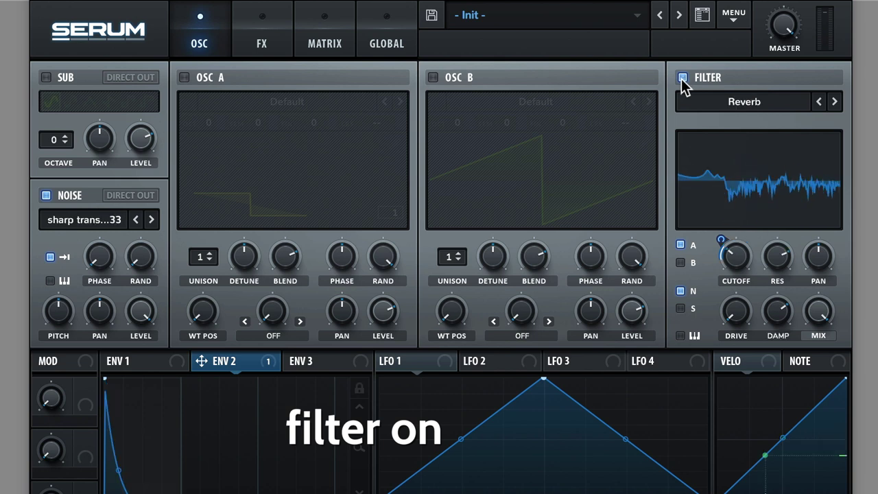
click(682, 77)
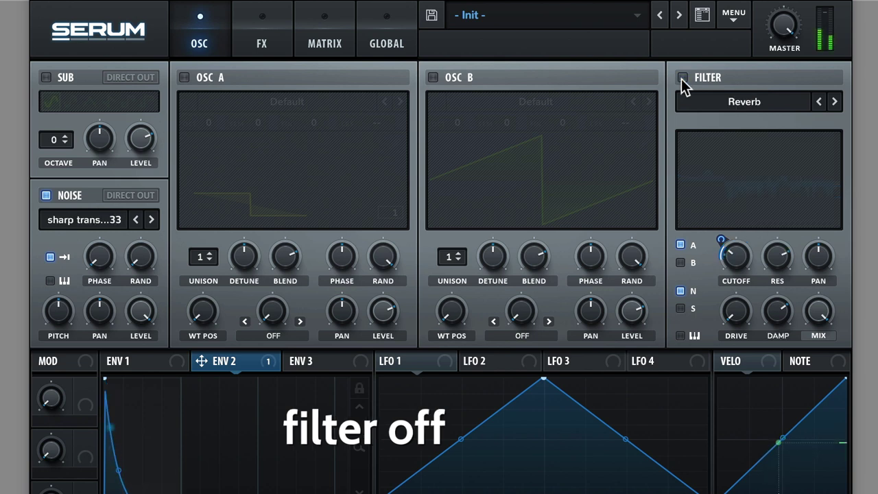
click(682, 76)
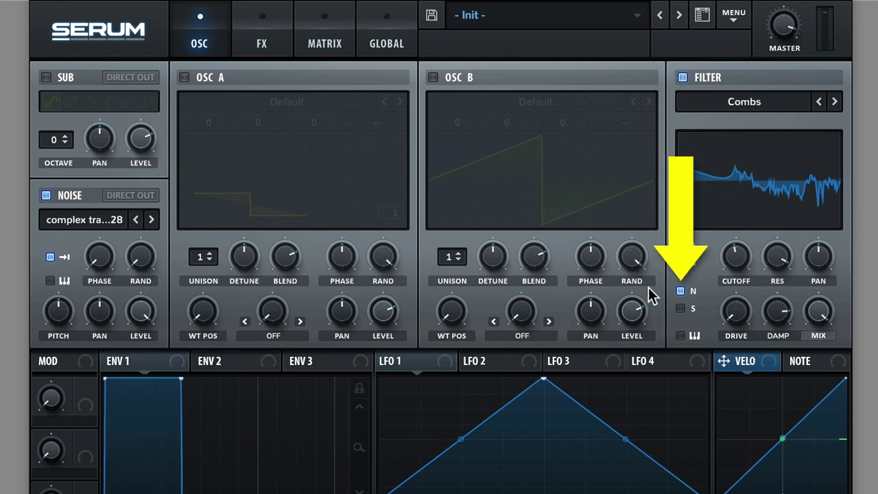
click(681, 291)
Route the noise back into the filter with the Filter N box
click(681, 291)
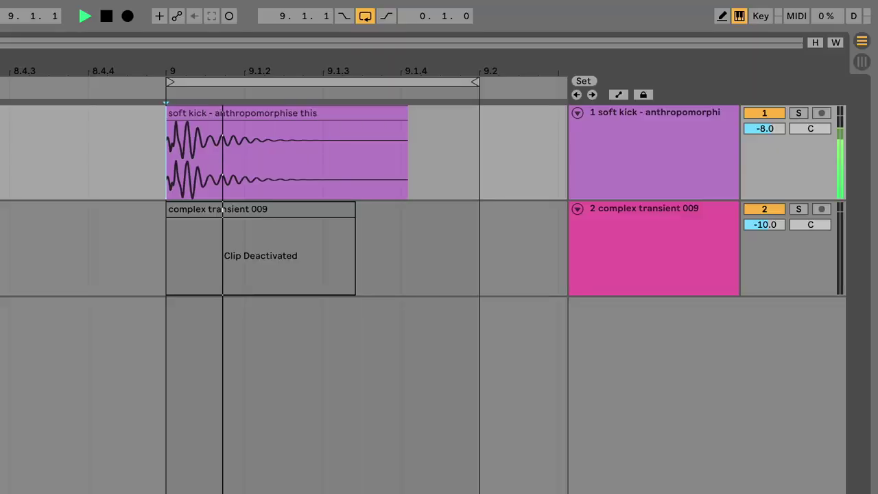
Toggle the complex transient 009 clip over the soft kick, leaving it active
key(0)
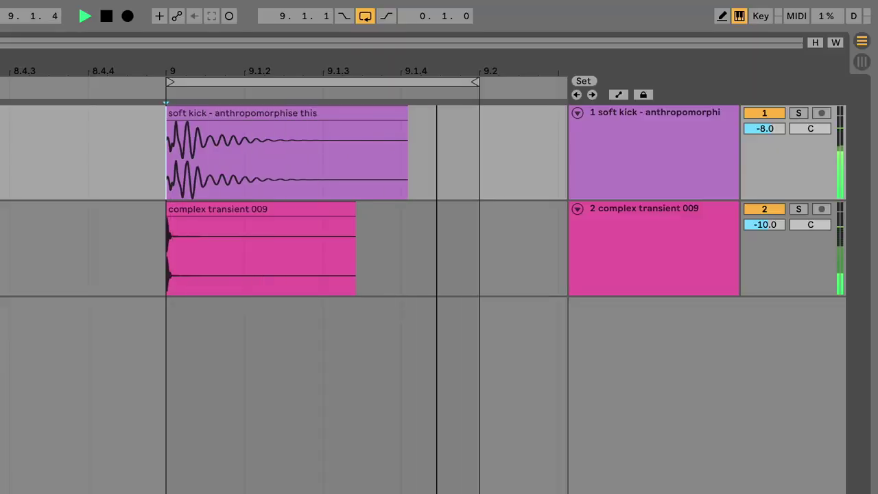
key(0)
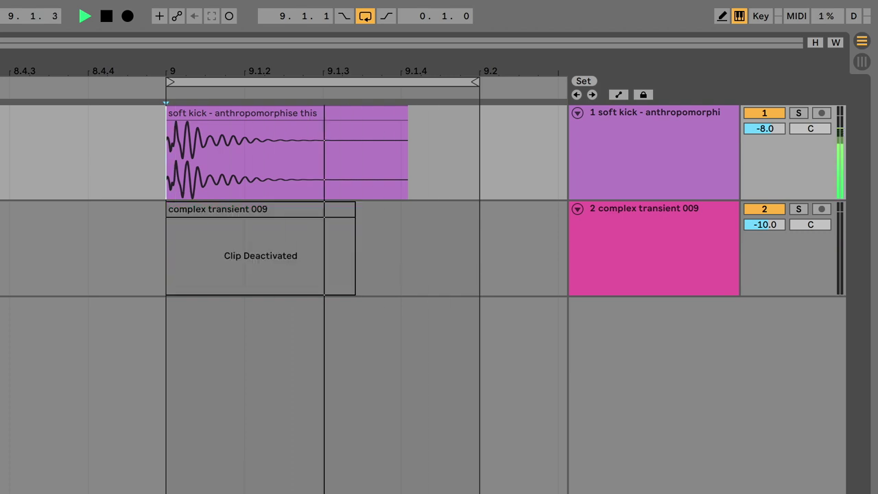
key(0)
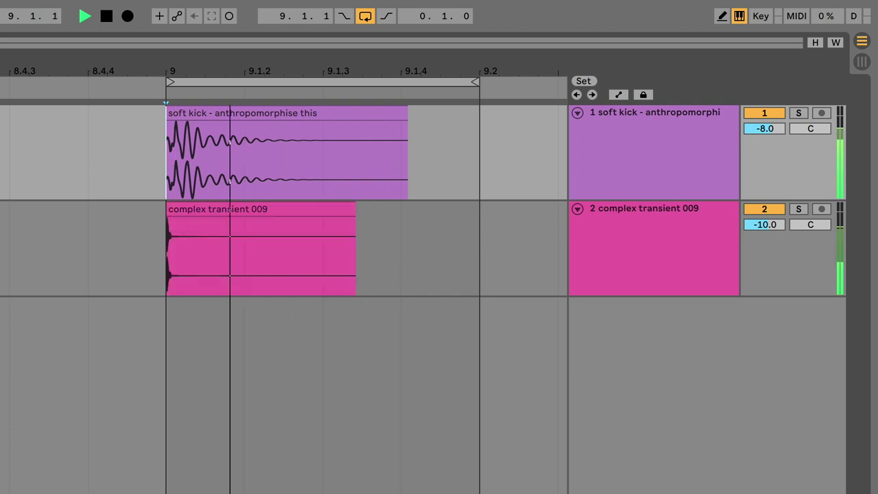